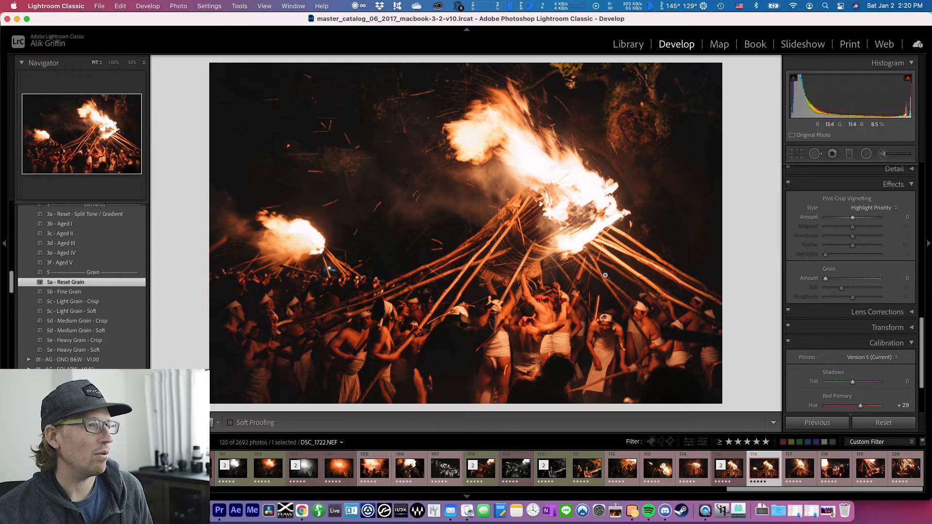
Examine the fire festival photo at 100%, checking the flames, the torch poles and the crowd beneath them
{"action": "left_click", "coordinate": [531, 301]}
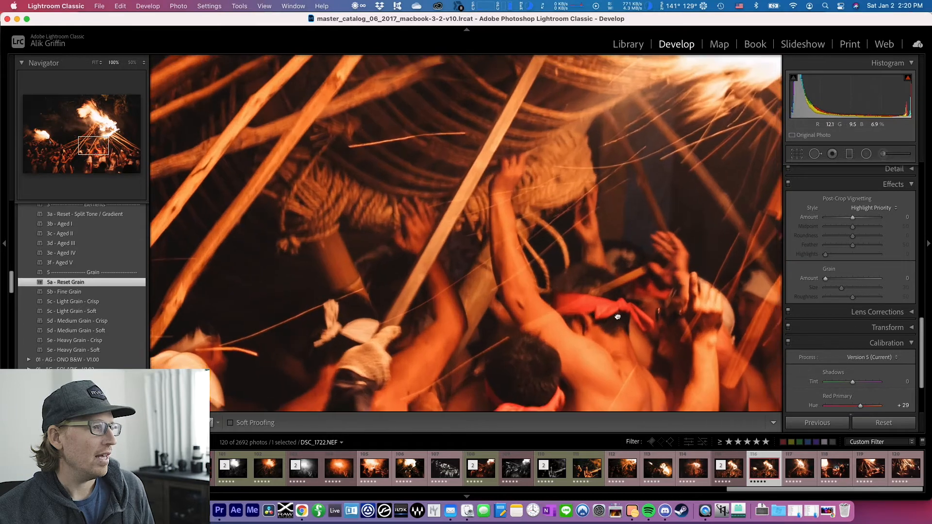
{"action": "left_click_drag", "start_coordinate": [617, 316], "coordinate": [450, 152]}
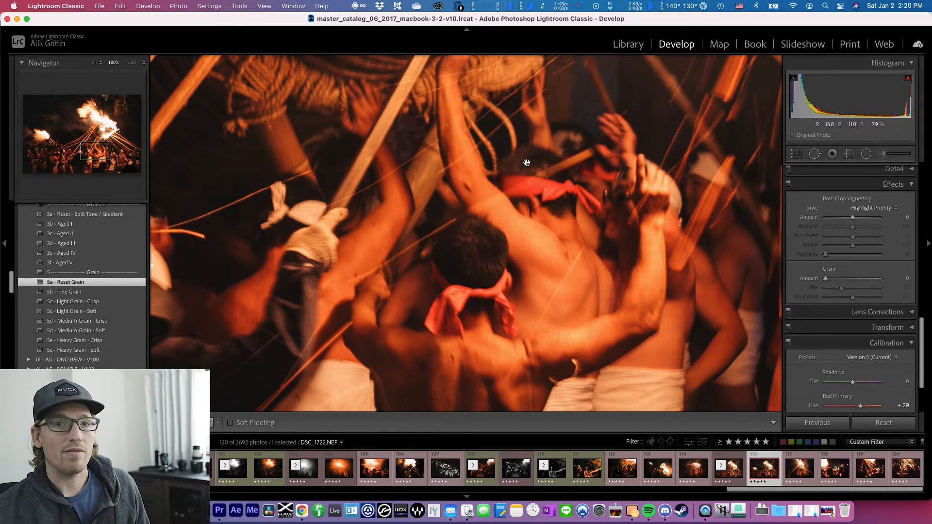
{"action": "scroll", "coordinate": [517, 164], "scroll_direction": "up", "scroll_amount": 5}
{"action": "left_click_drag", "start_coordinate": [644, 114], "coordinate": [489, 327]}
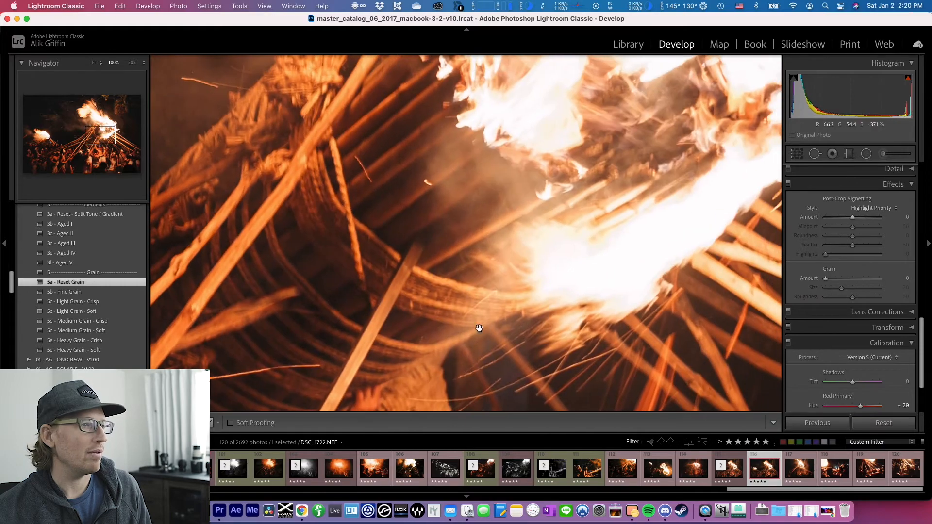
{"action": "left_click_drag", "start_coordinate": [464, 284], "coordinate": [502, 44]}
{"action": "left_click_drag", "start_coordinate": [488, 110], "coordinate": [405, 381]}
{"action": "left_click_drag", "start_coordinate": [519, 314], "coordinate": [557, 209]}
{"action": "left_click_drag", "start_coordinate": [388, 308], "coordinate": [389, 116]}
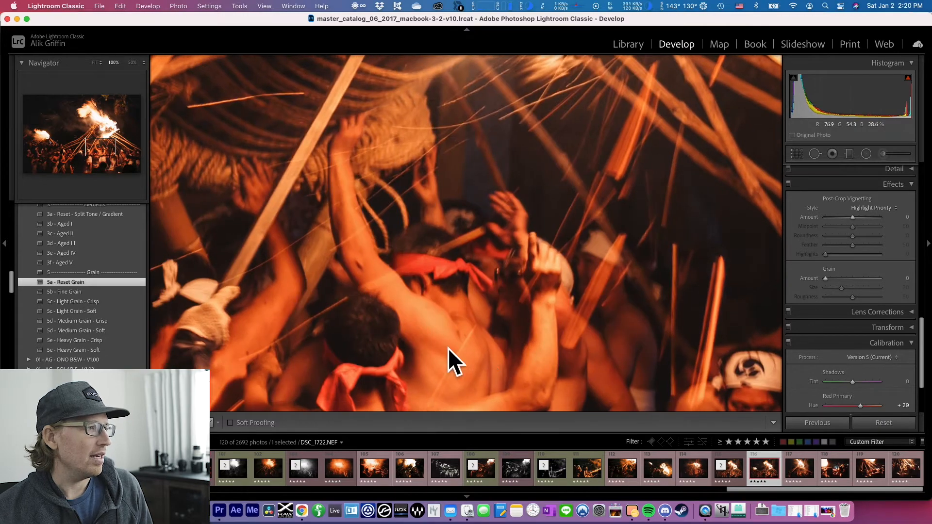
{"action": "left_click_drag", "start_coordinate": [316, 318], "coordinate": [604, 203]}
{"action": "left_click_drag", "start_coordinate": [305, 121], "coordinate": [326, 287]}
{"action": "left_click_drag", "start_coordinate": [301, 341], "coordinate": [533, 209]}
{"action": "left_click_drag", "start_coordinate": [478, 223], "coordinate": [265, 372]}
{"action": "left_click_drag", "start_coordinate": [669, 179], "coordinate": [433, 119]}
{"action": "left_click_drag", "start_coordinate": [407, 174], "coordinate": [510, 54]}
Apply the Light Grain - Crisp preset, inspect the crowd, and apply Reset Grain to compare the photo without grain
{"action": "left_click", "coordinate": [122, 303]}
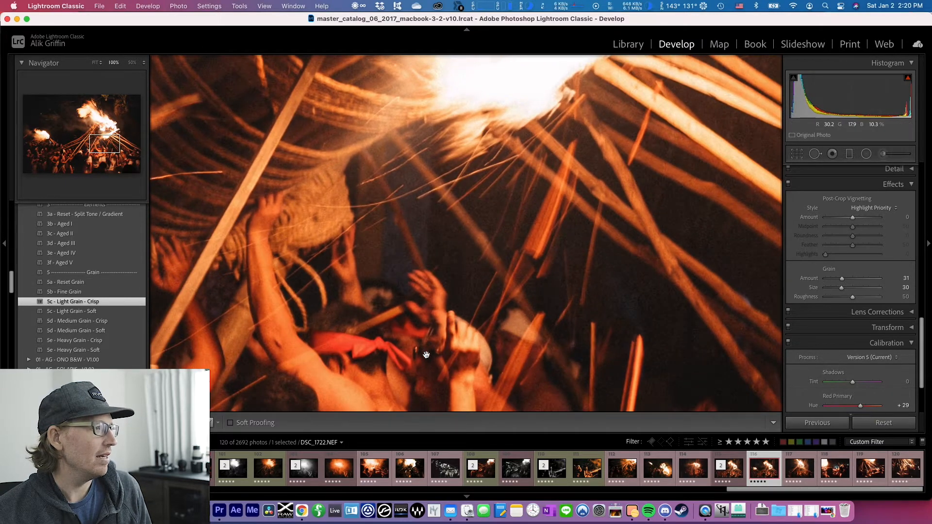
{"action": "left_click_drag", "start_coordinate": [426, 354], "coordinate": [632, 191]}
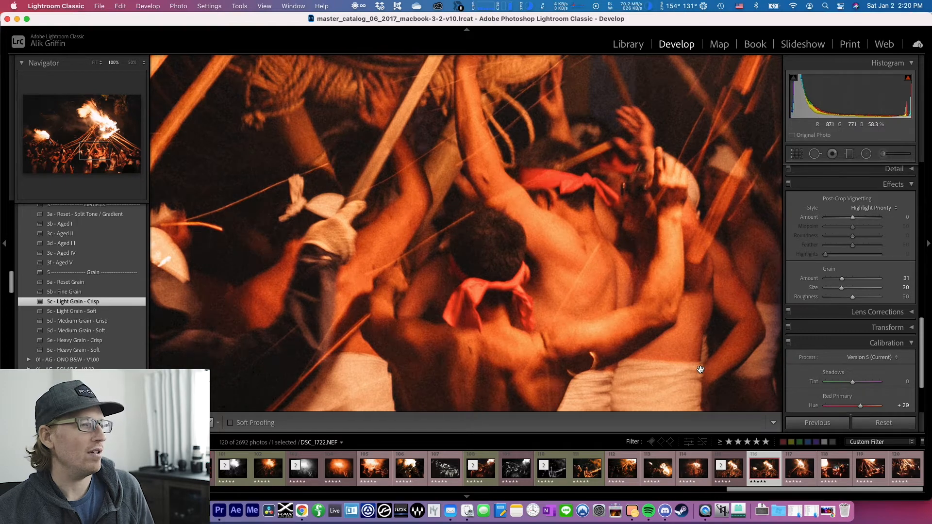
{"action": "left_click", "coordinate": [122, 282]}
{"action": "mouse_move", "coordinate": [393, 131]}
{"action": "left_mouse_down"}
{"action": "mouse_move", "coordinate": [391, 382]}
{"action": "mouse_move", "coordinate": [359, 272]}
{"action": "left_mouse_up"}
{"action": "left_click_drag", "start_coordinate": [488, 192], "coordinate": [401, 321]}
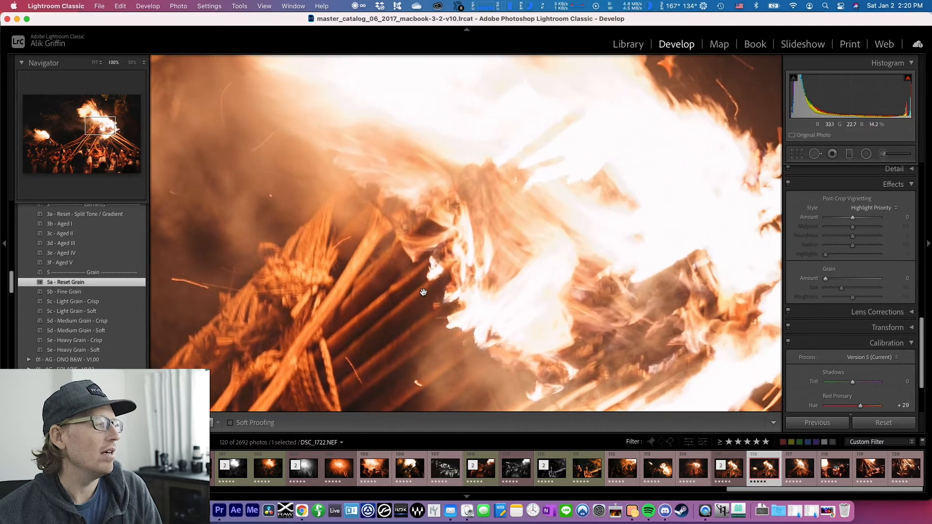
{"action": "left_click_drag", "start_coordinate": [374, 330], "coordinate": [356, 241]}
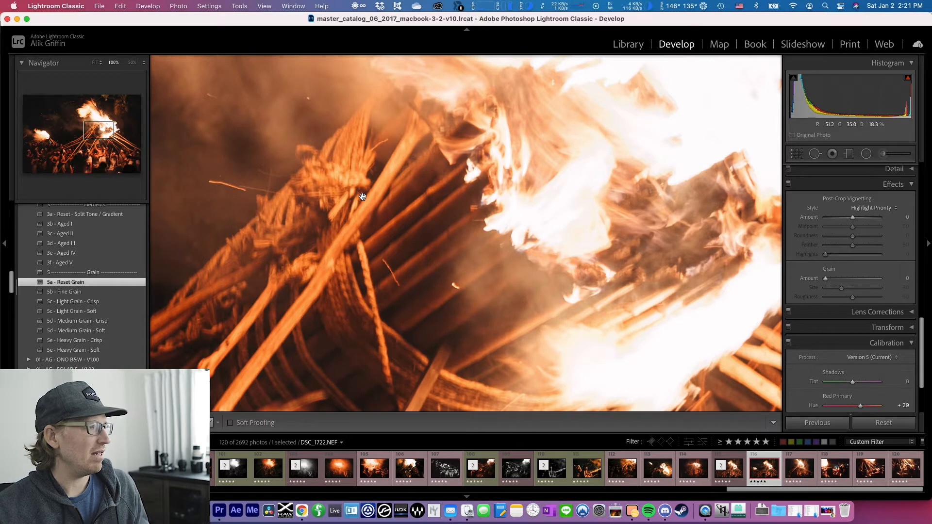
Apply the Light Grain - Crisp preset and strengthen the grain to Amount 65, Size 61 and Roughness 85
{"action": "left_click", "coordinate": [95, 303]}
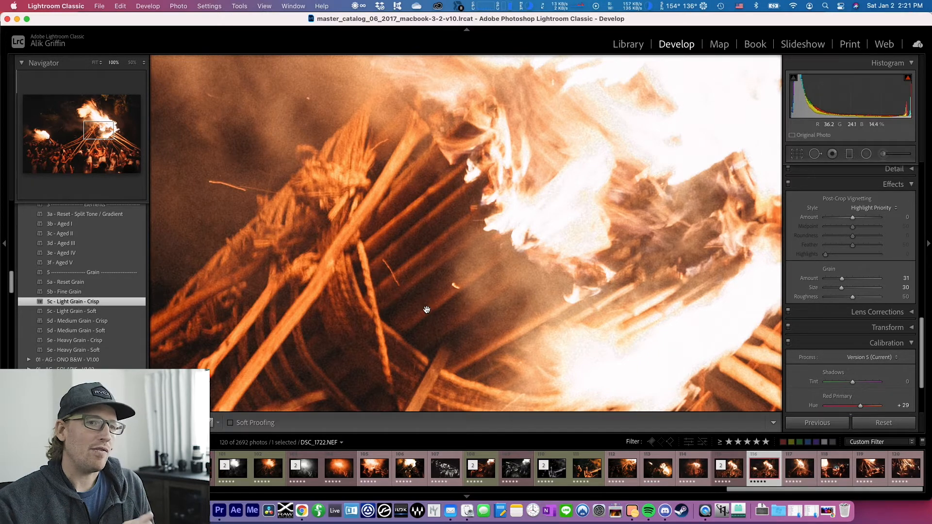
{"action": "left_click_drag", "start_coordinate": [427, 310], "coordinate": [484, 159]}
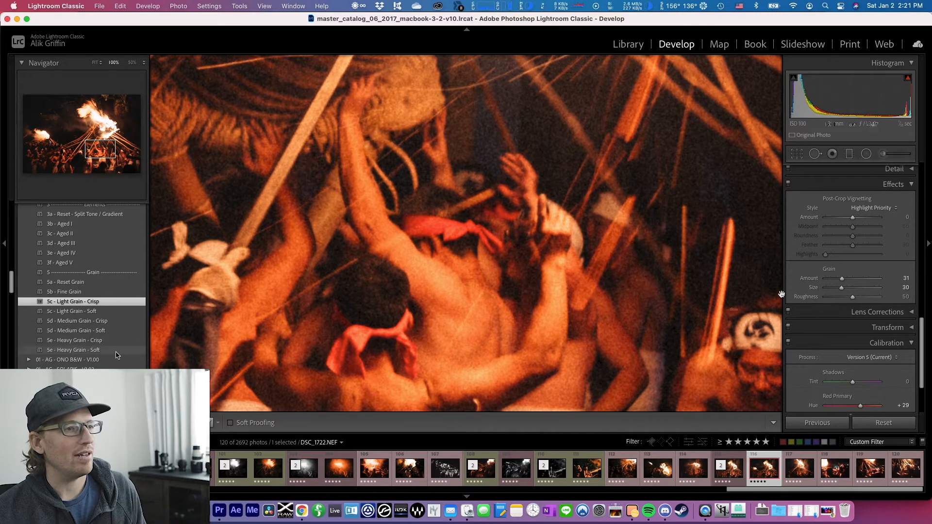
{"action": "scroll", "coordinate": [843, 286], "scroll_direction": "down", "scroll_amount": 1}
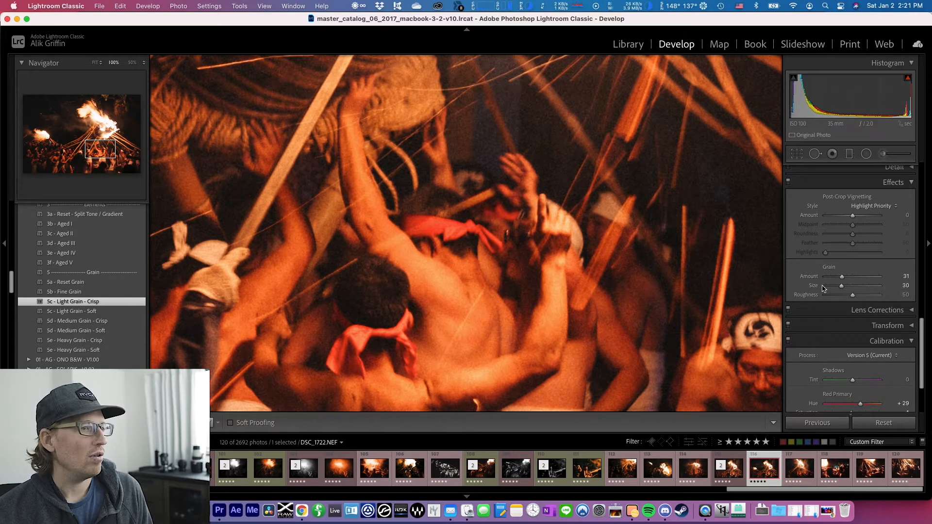
{"action": "left_click", "coordinate": [860, 277]}
{"action": "left_click", "coordinate": [859, 286]}
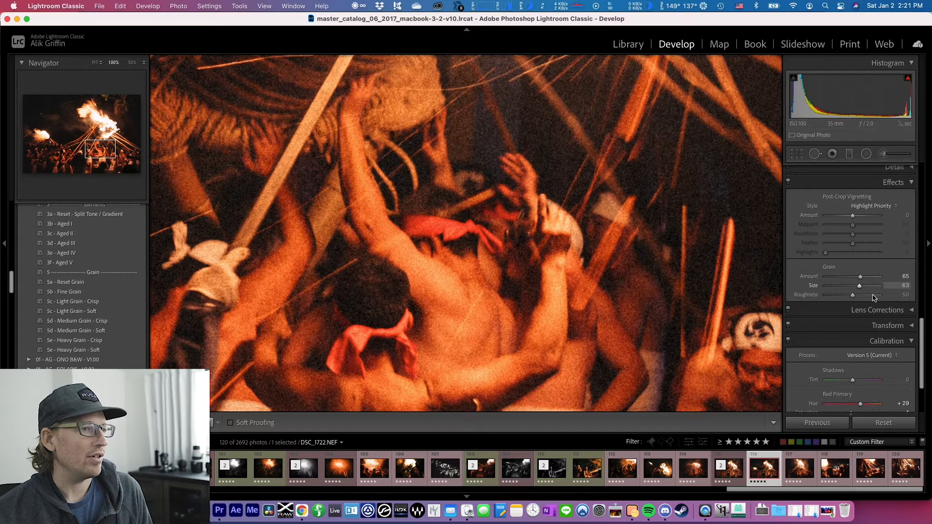
{"action": "mouse_move", "coordinate": [862, 288]}
{"action": "left_mouse_down"}
{"action": "mouse_move", "coordinate": [860, 299]}
{"action": "mouse_move", "coordinate": [871, 297]}
{"action": "left_mouse_up"}
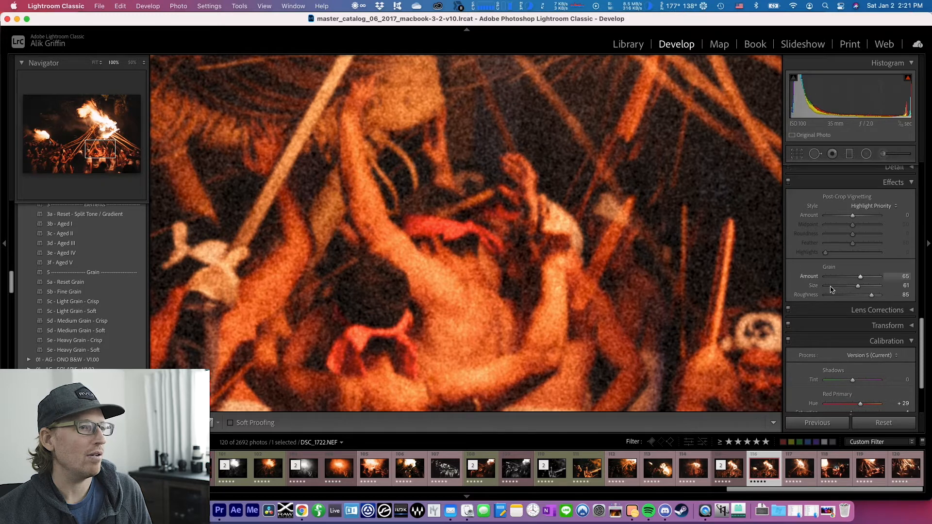
Set the grain Size to 37, try Amount 77 with Roughness 24, and settle on Amount 25 and Roughness 48
{"action": "left_click", "coordinate": [833, 286]}
{"action": "left_click_drag", "start_coordinate": [837, 290], "coordinate": [846, 287]}
{"action": "left_click", "coordinate": [850, 278]}
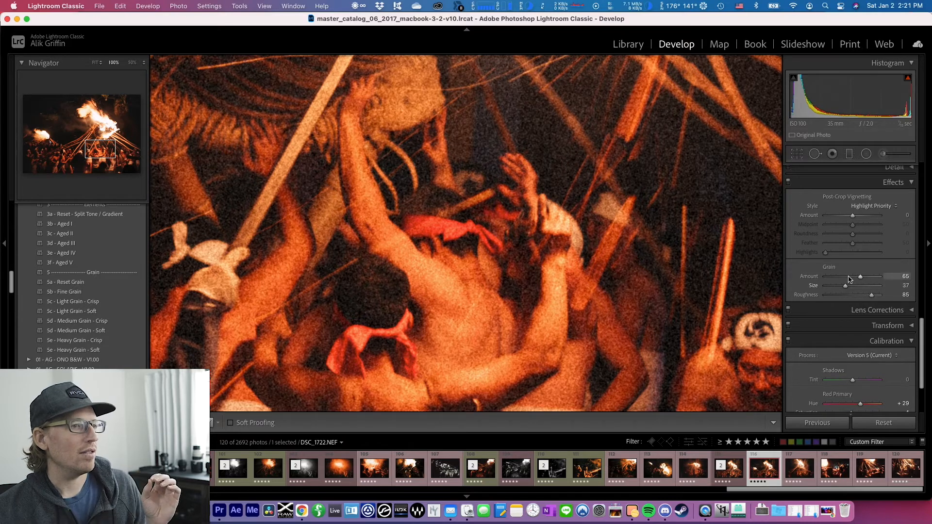
{"action": "left_click", "coordinate": [839, 295]}
{"action": "left_click_drag", "start_coordinate": [849, 277], "coordinate": [867, 277]}
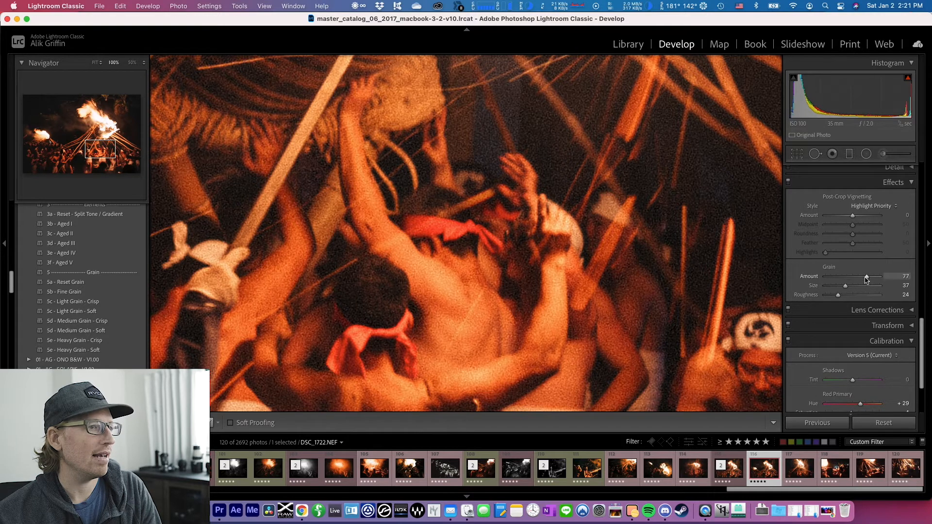
{"action": "left_click", "coordinate": [840, 276]}
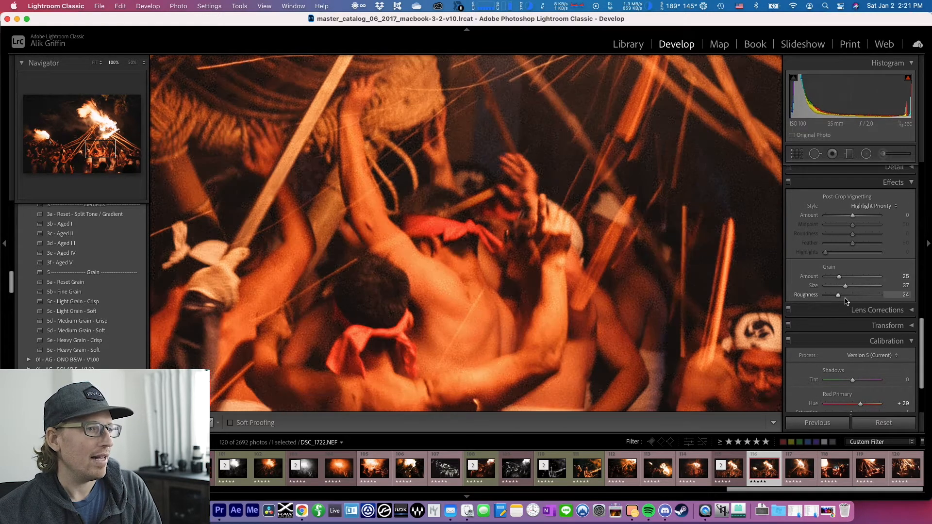
{"action": "left_click", "coordinate": [851, 295]}
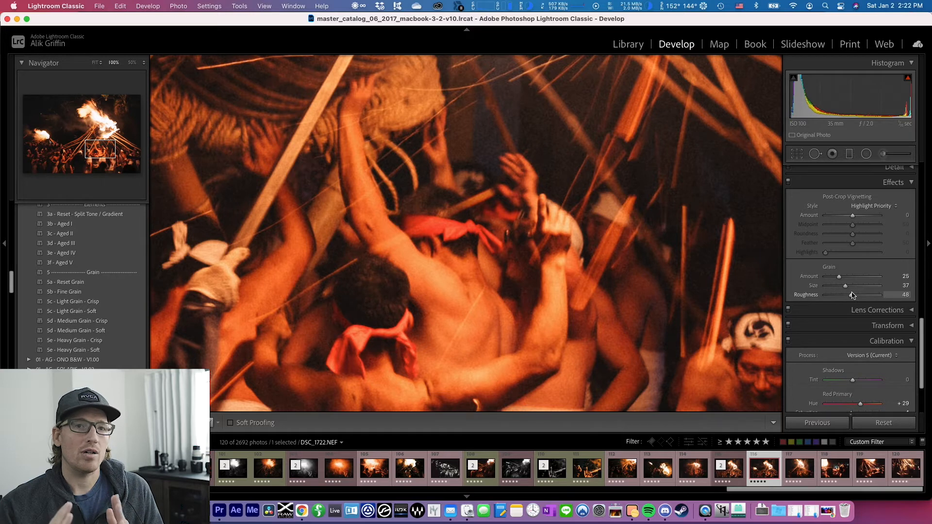
Compare the Medium Grain - Crisp and Medium Grain - Soft presets, raising the grain Amount to 47 on Soft and 41 on Crisp
{"action": "left_click", "coordinate": [108, 325]}
{"action": "left_click_drag", "start_coordinate": [851, 296], "coordinate": [880, 301]}
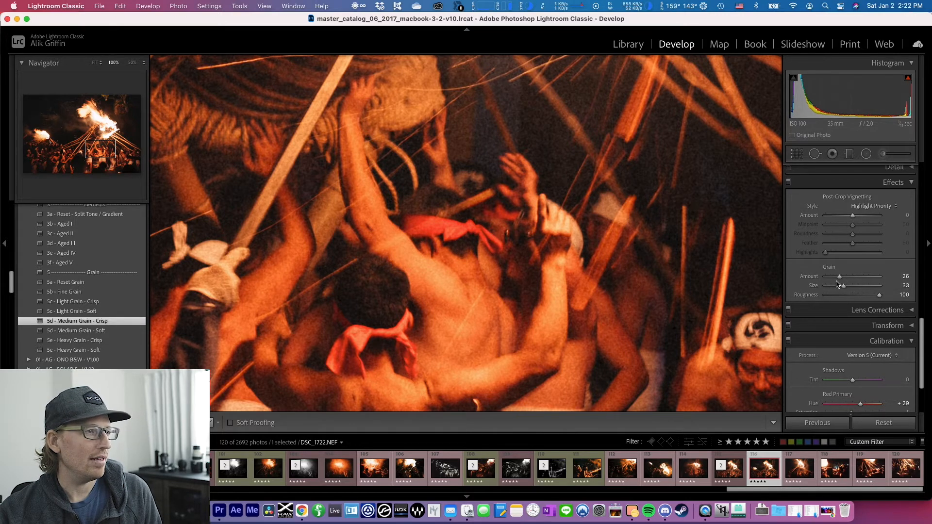
{"action": "left_click", "coordinate": [76, 331]}
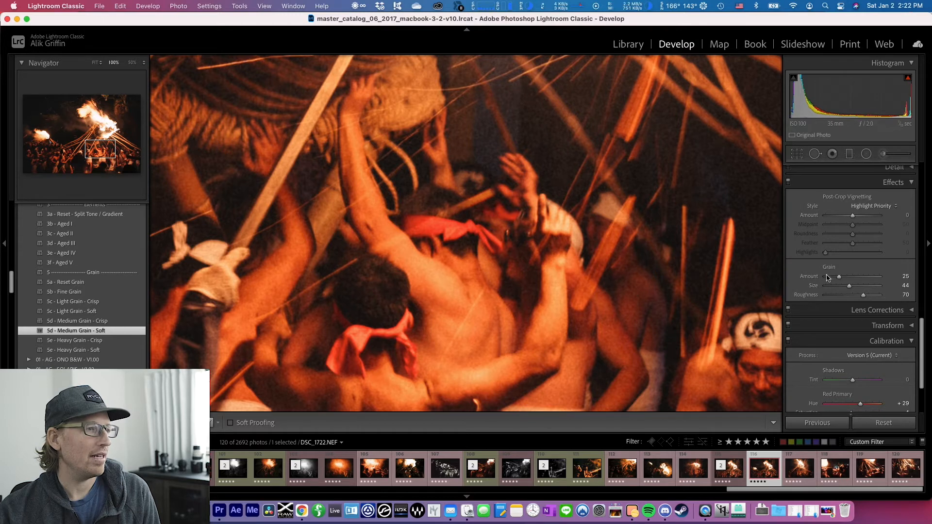
{"action": "left_click", "coordinate": [852, 277]}
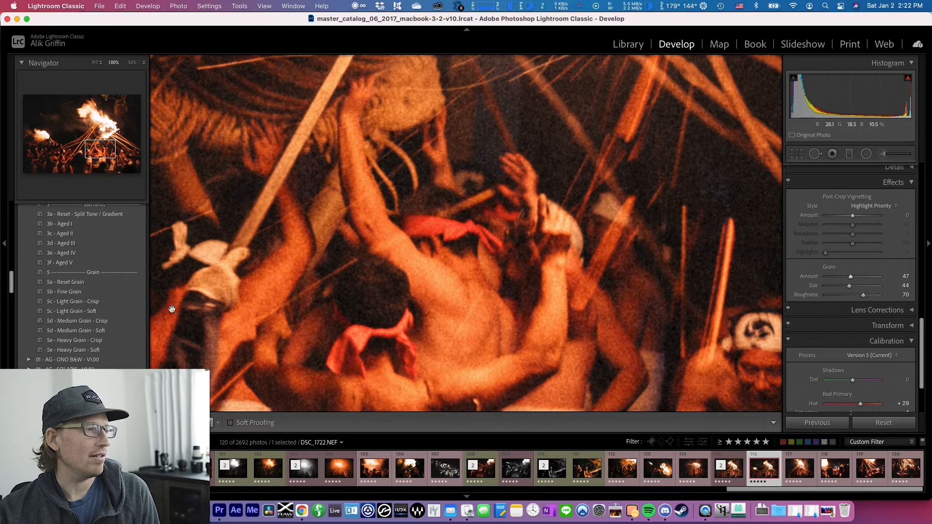
{"action": "left_click", "coordinate": [121, 321]}
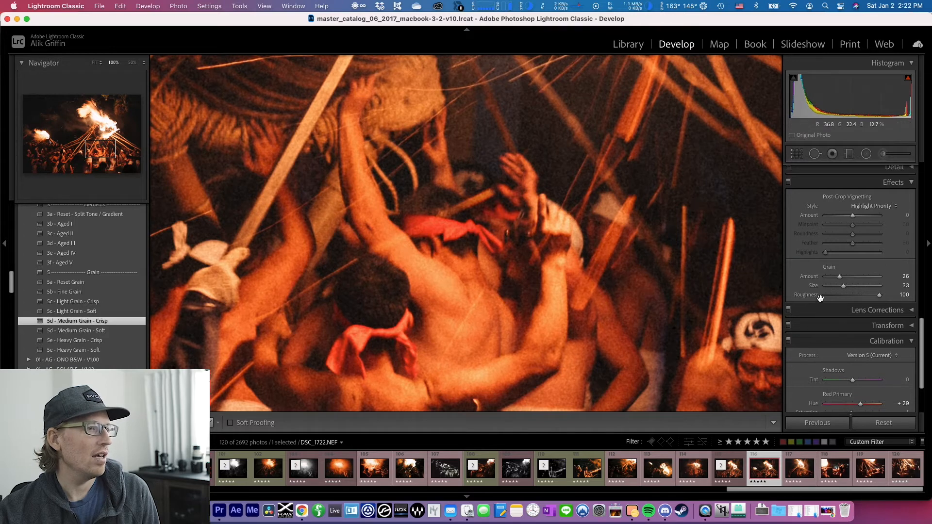
{"action": "left_click", "coordinate": [848, 280]}
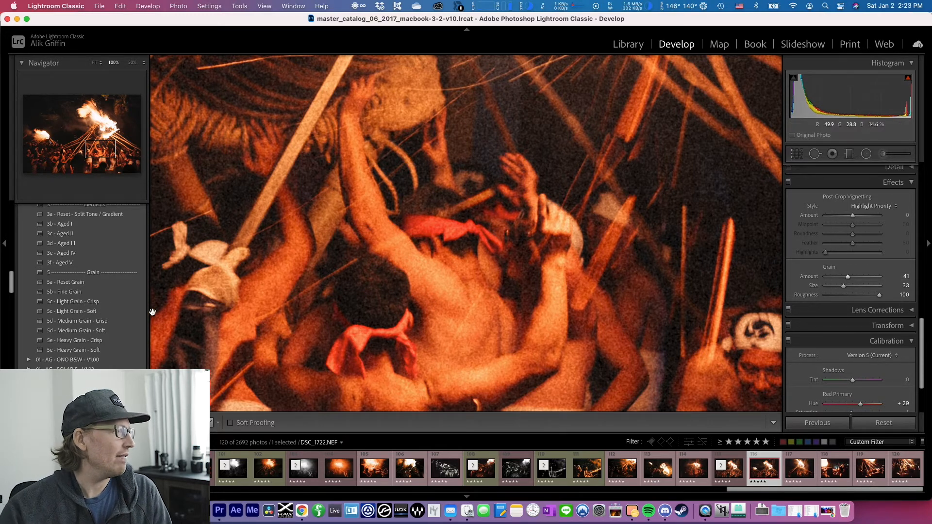
Apply Light Grain - Crisp, switch to the Fine Grain preset, and inspect its effect on the crowd and flames
{"action": "left_click", "coordinate": [104, 302]}
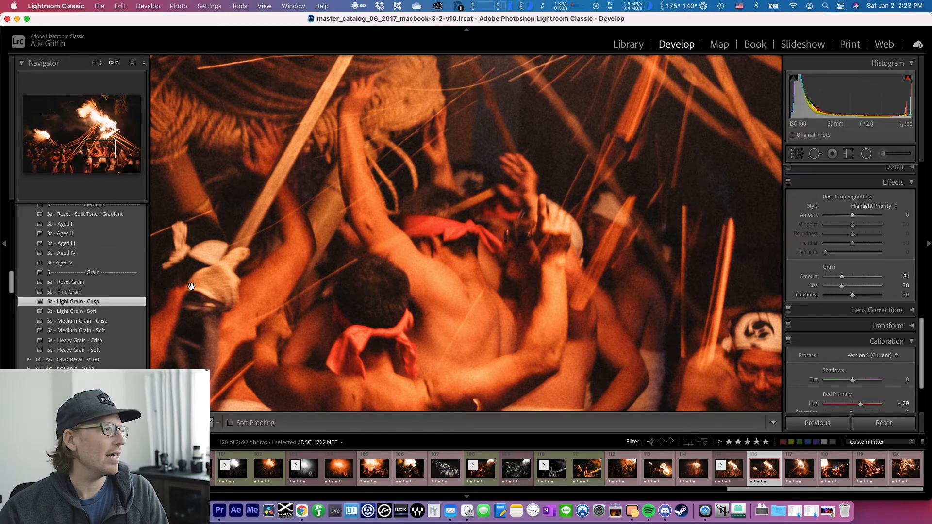
{"action": "left_click", "coordinate": [75, 292]}
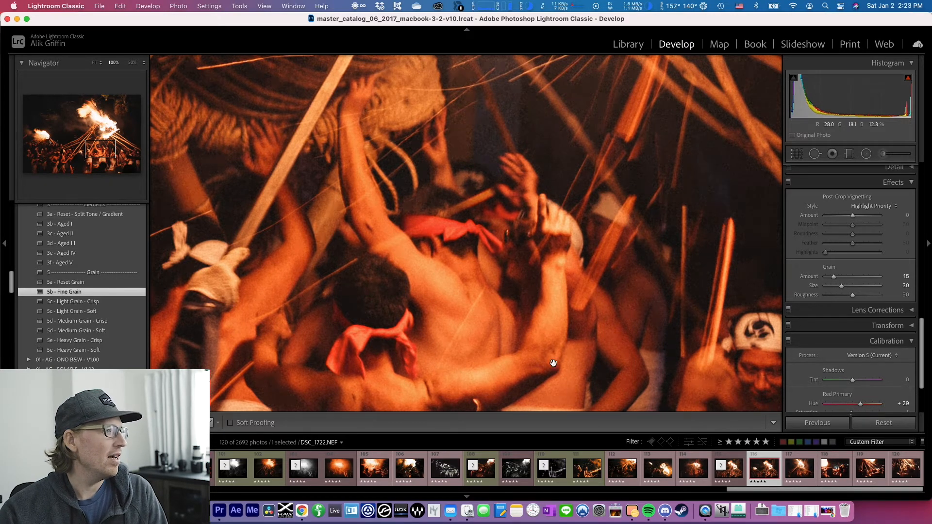
{"action": "scroll", "coordinate": [402, 311], "scroll_direction": "left", "scroll_amount": 4}
{"action": "scroll", "coordinate": [402, 312], "scroll_direction": "up", "scroll_amount": 1}
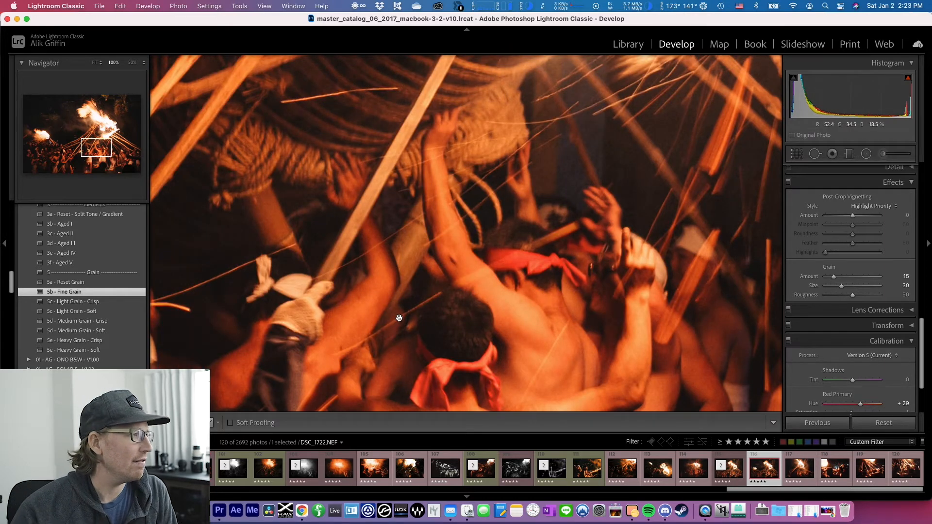
{"action": "left_click_drag", "start_coordinate": [379, 315], "coordinate": [419, 286]}
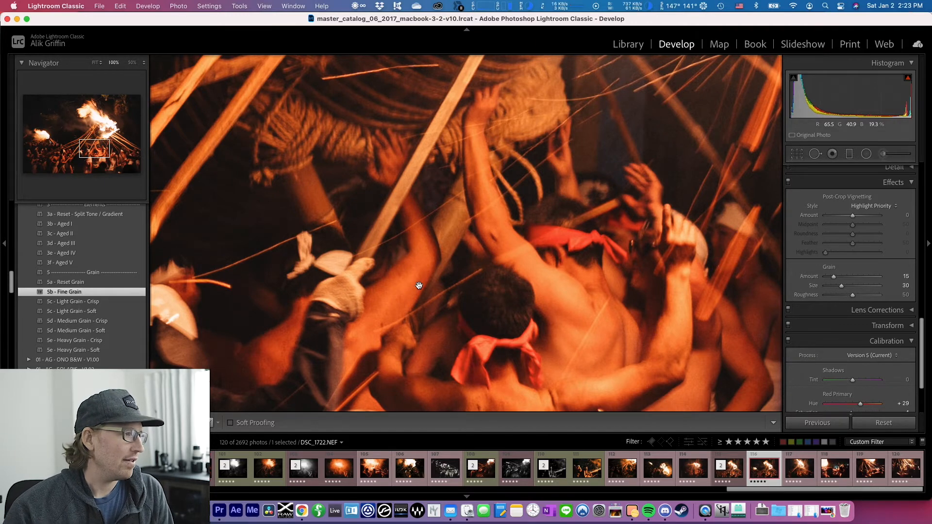
{"action": "scroll", "coordinate": [533, 262], "scroll_direction": "up", "scroll_amount": 10}
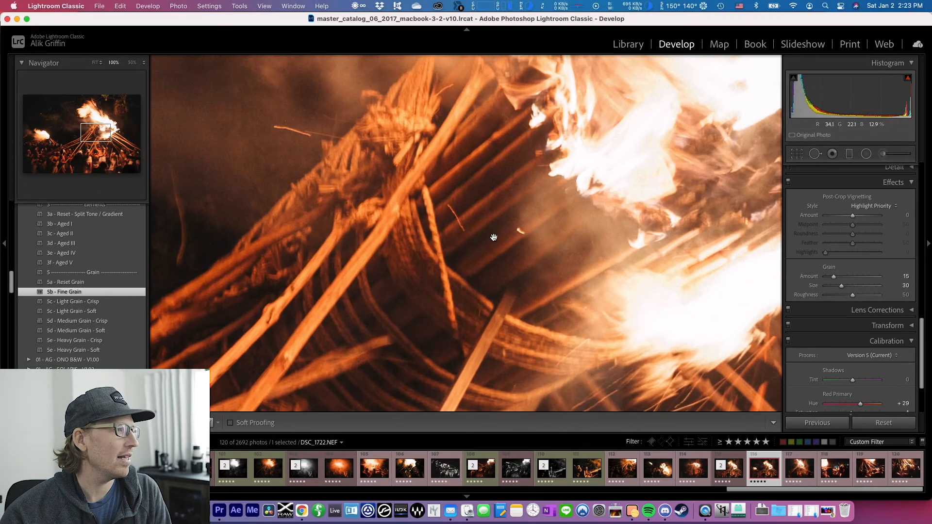
{"action": "left_click_drag", "start_coordinate": [552, 370], "coordinate": [482, 125]}
{"action": "mouse_move", "coordinate": [441, 339]}
{"action": "left_mouse_down"}
{"action": "mouse_move", "coordinate": [468, 305]}
{"action": "mouse_move", "coordinate": [506, 519]}
{"action": "left_mouse_up"}
Apply Light Grain - Crisp, switch to Medium Grain - Crisp, and inspect the grain across the torch and crowd
{"action": "left_click", "coordinate": [97, 304]}
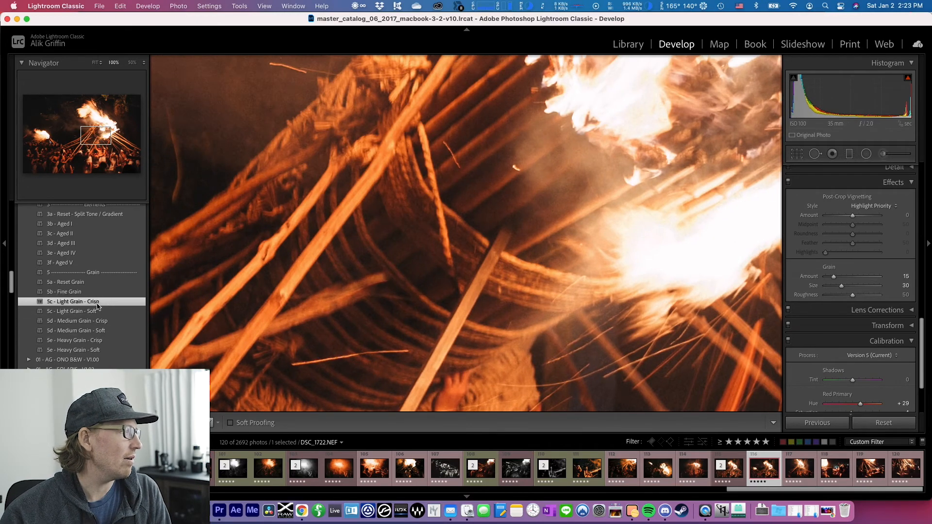
{"action": "left_click", "coordinate": [97, 322]}
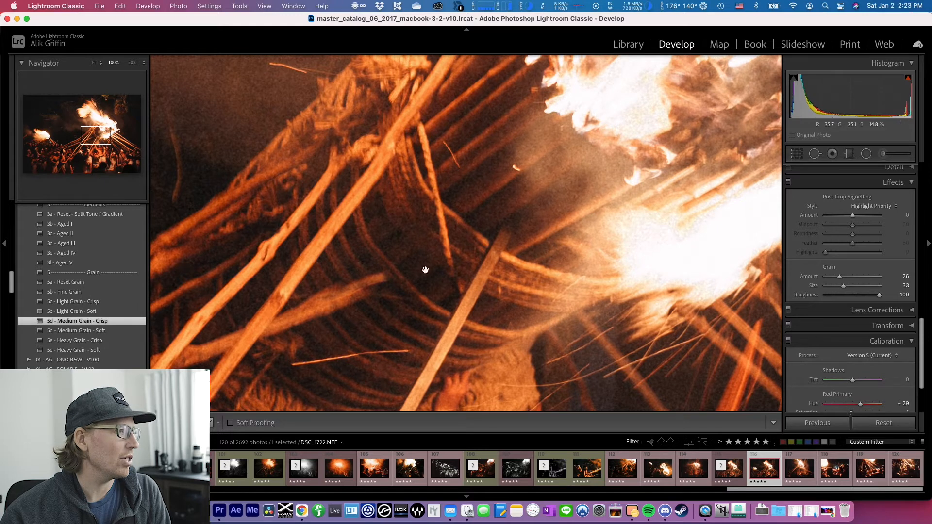
{"action": "scroll", "coordinate": [548, 348], "scroll_direction": "down", "scroll_amount": 5}
{"action": "left_click_drag", "start_coordinate": [548, 347], "coordinate": [644, 226]}
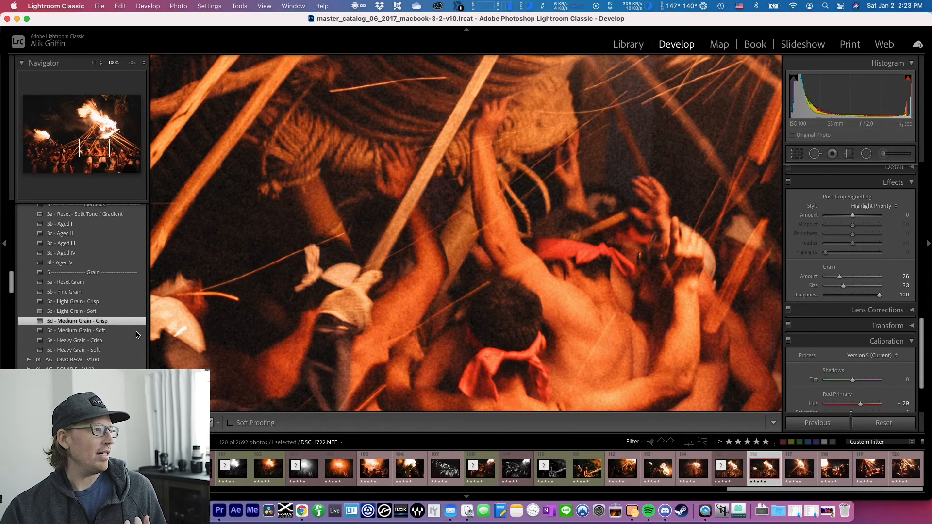
Apply the Heavy Grain - Crisp preset while viewing the whole photo, and check the grain at 100% on the torch
{"action": "left_click", "coordinate": [431, 270]}
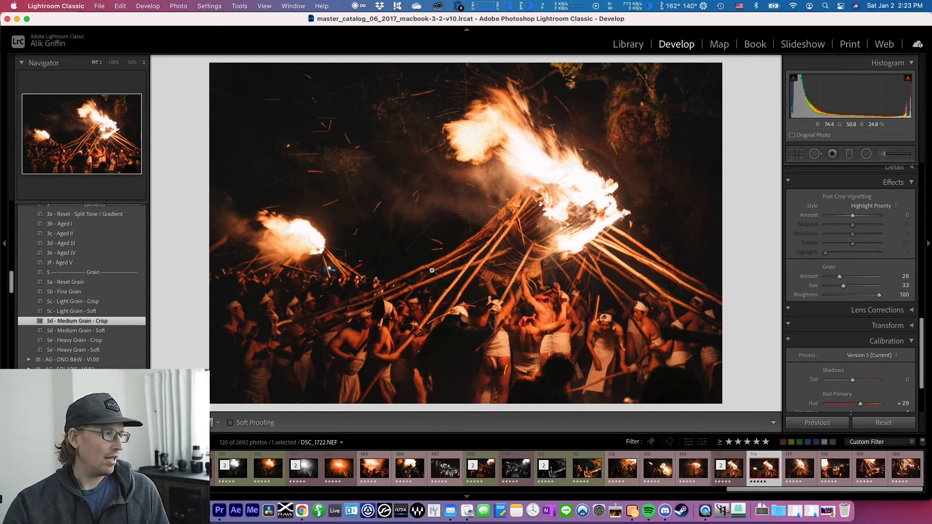
{"action": "left_click", "coordinate": [92, 343]}
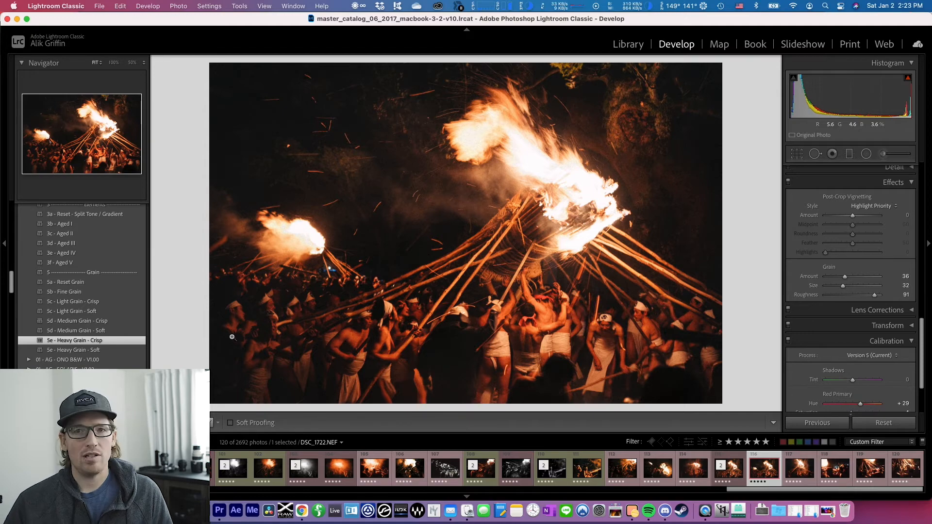
{"action": "left_click", "coordinate": [484, 234]}
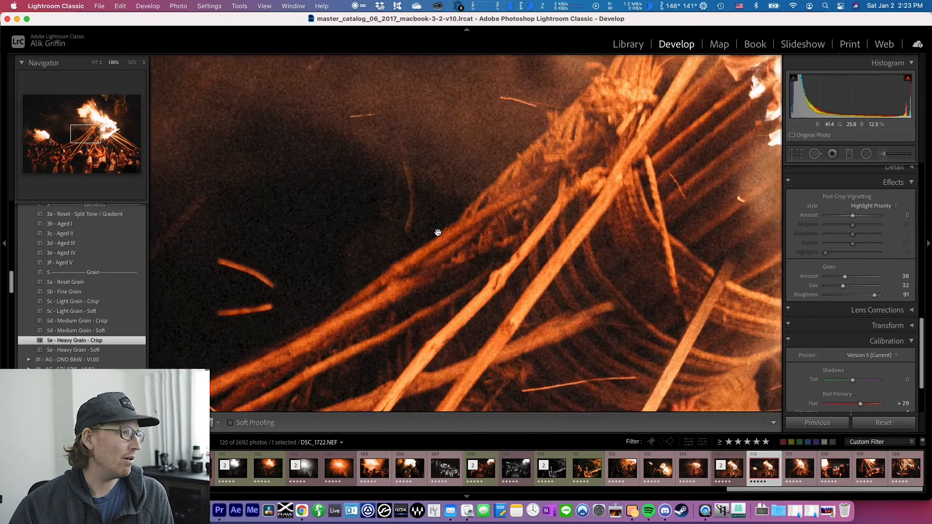
Try the Fine Grain preset on the photo and replace it with Light Grain - Crisp
{"action": "left_click", "coordinate": [111, 296]}
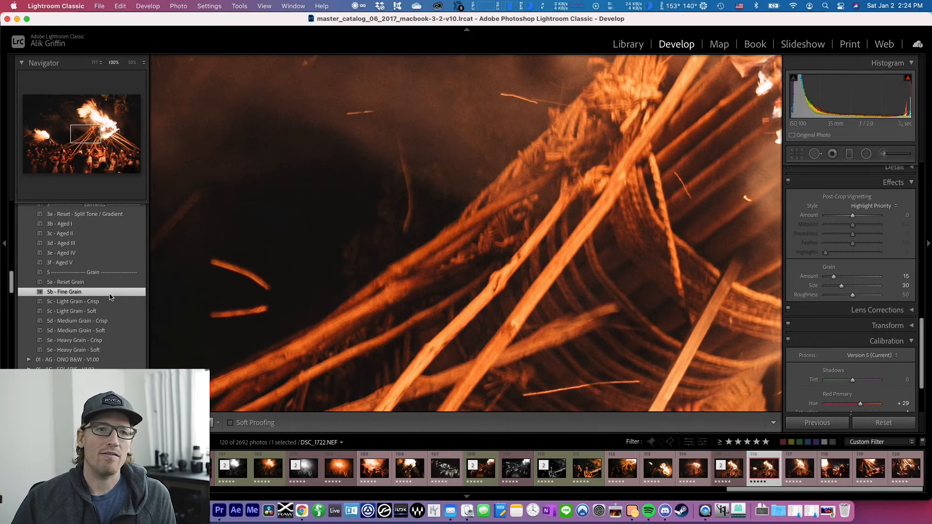
{"action": "left_click", "coordinate": [104, 302]}
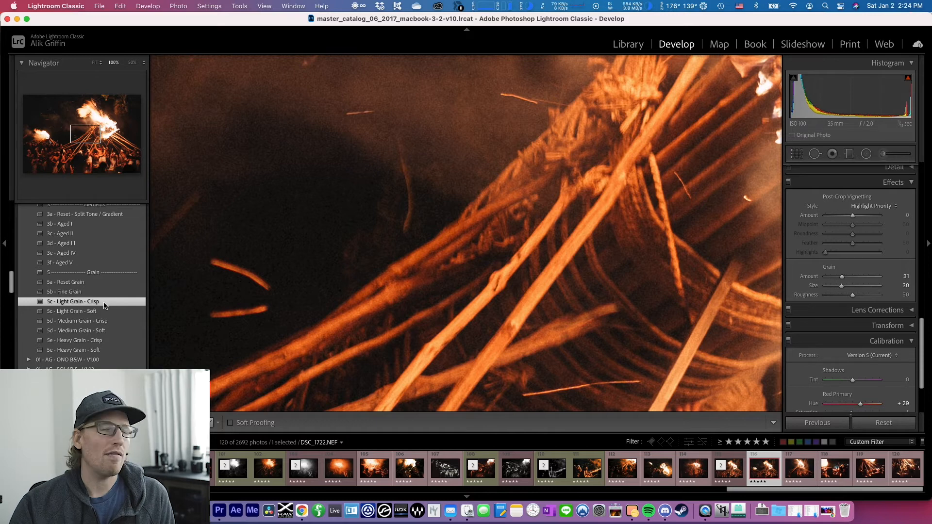
Set the grain Amount to 46 and Roughness to 11, and inspect the crowd below the torch at 100%
{"action": "left_click", "coordinate": [596, 228]}
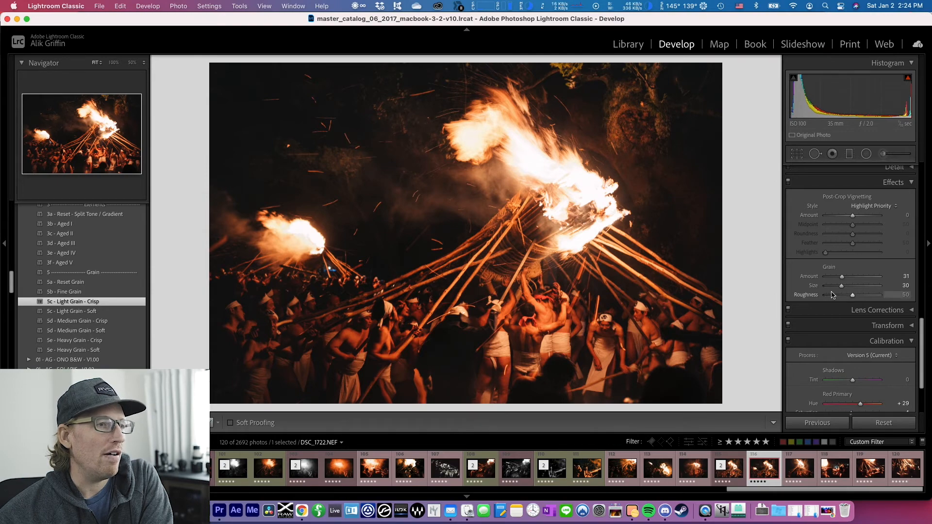
{"action": "left_click", "coordinate": [476, 284]}
{"action": "left_click_drag", "start_coordinate": [559, 199], "coordinate": [445, 128]}
{"action": "mouse_move", "coordinate": [852, 295]}
{"action": "left_mouse_down"}
{"action": "mouse_move", "coordinate": [831, 295]}
{"action": "mouse_move", "coordinate": [856, 281]}
{"action": "left_mouse_up"}
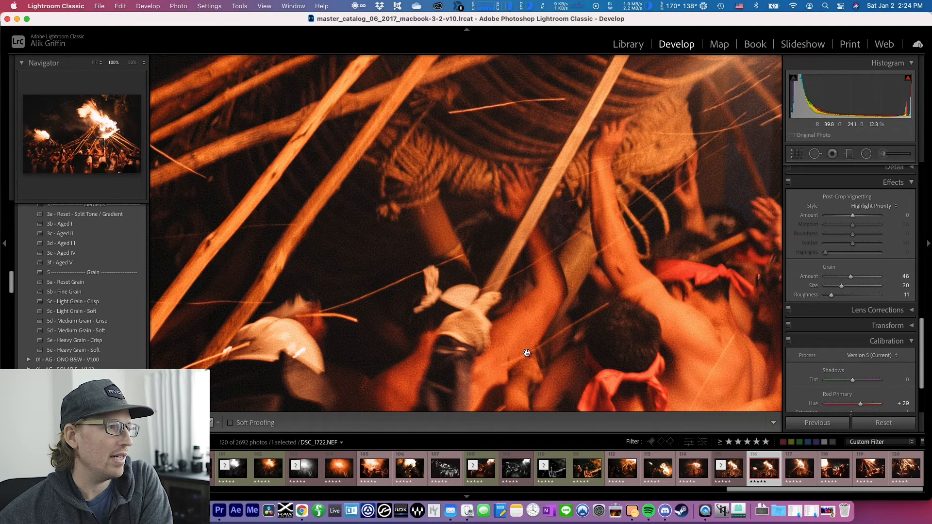
{"action": "left_click_drag", "start_coordinate": [499, 277], "coordinate": [421, 192]}
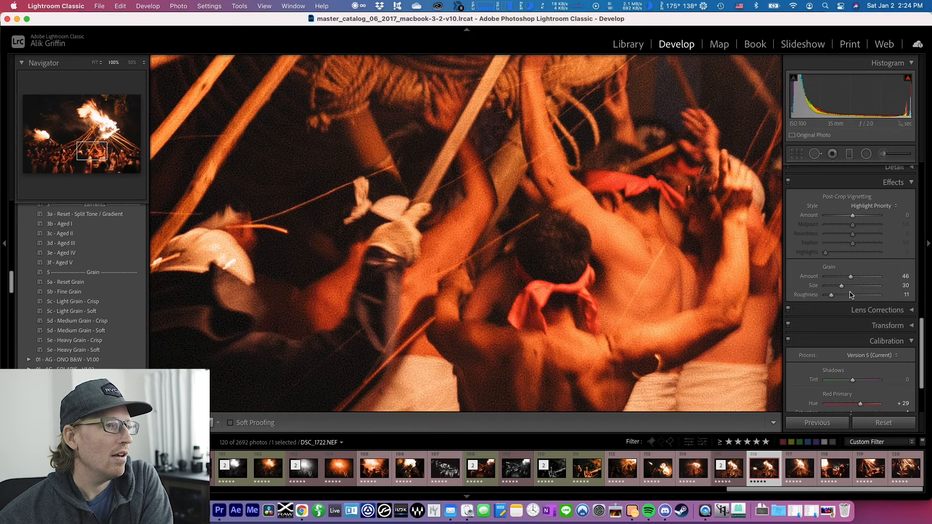
Try a grain Size of 73, and settle on Size 32 with Roughness 57
{"action": "left_click", "coordinate": [848, 295]}
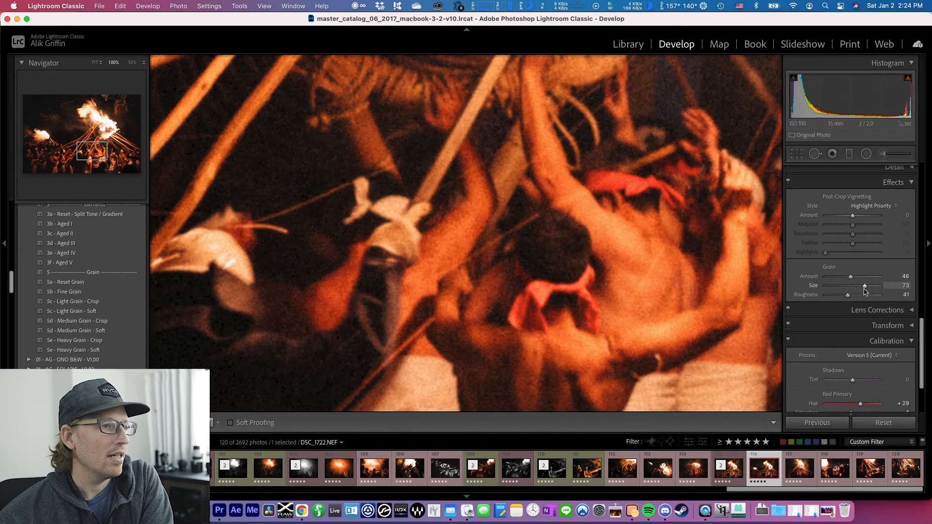
{"action": "left_click_drag", "start_coordinate": [855, 290], "coordinate": [860, 289]}
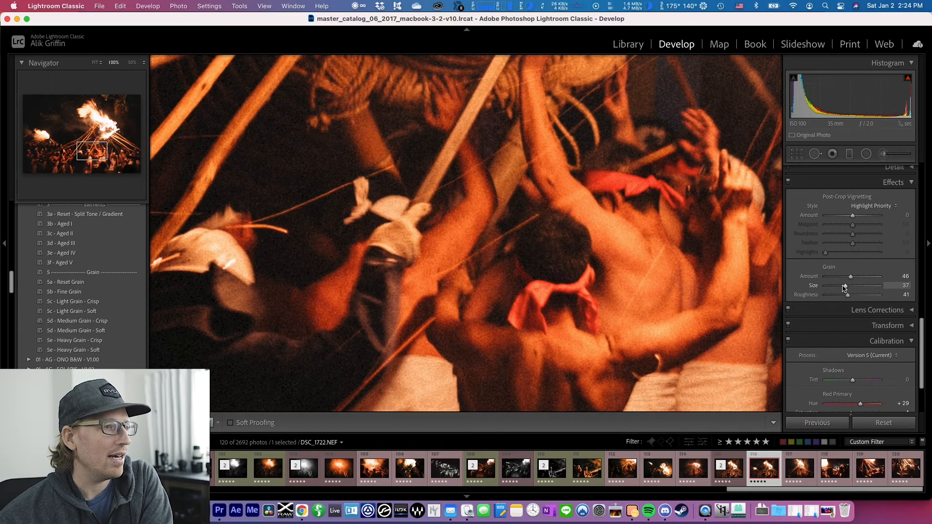
{"action": "left_click", "coordinate": [856, 297]}
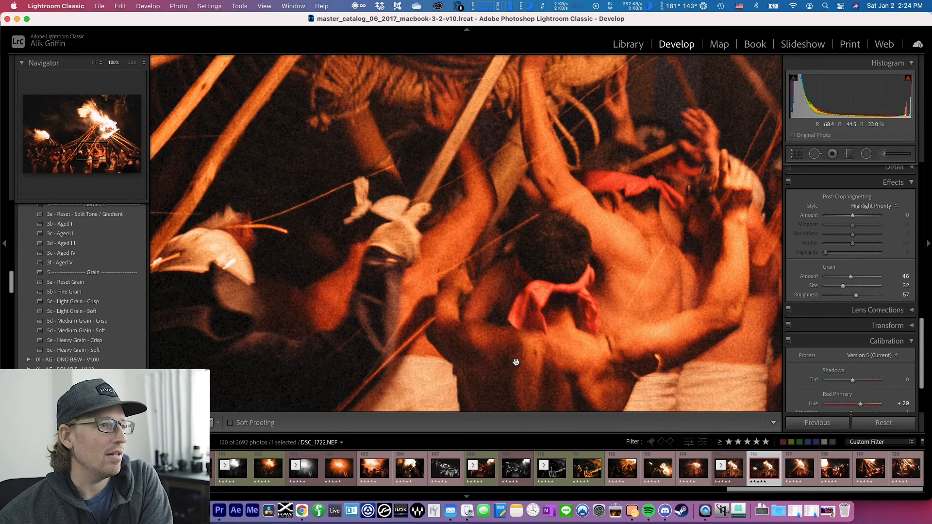
Compare the Fine Grain, Light Grain - Crisp and Light Grain - Soft presets on the crowd by applying each in turn
{"action": "left_click", "coordinate": [73, 293]}
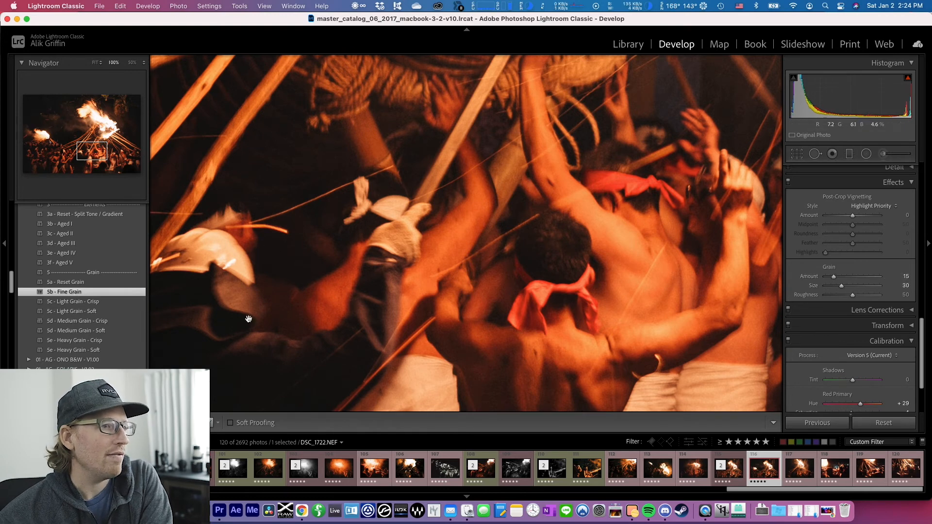
{"action": "left_click", "coordinate": [126, 307]}
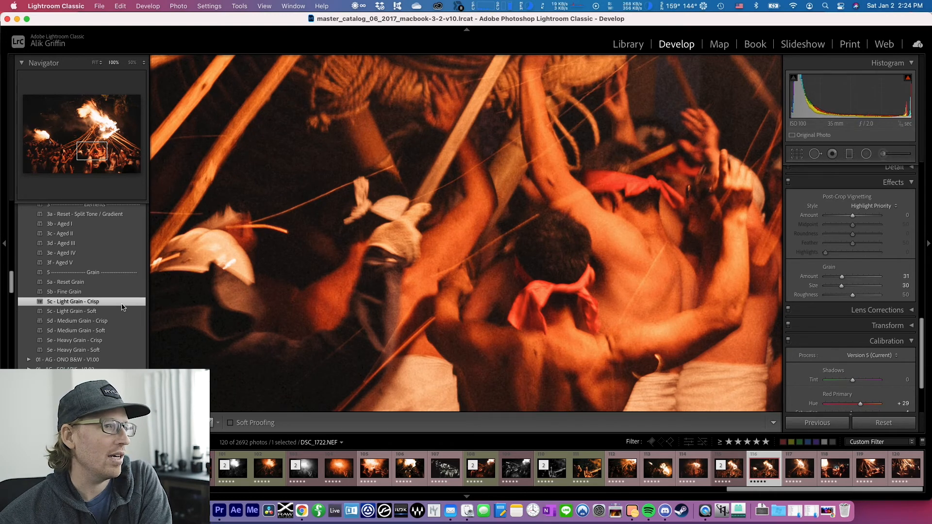
{"action": "left_click", "coordinate": [110, 312]}
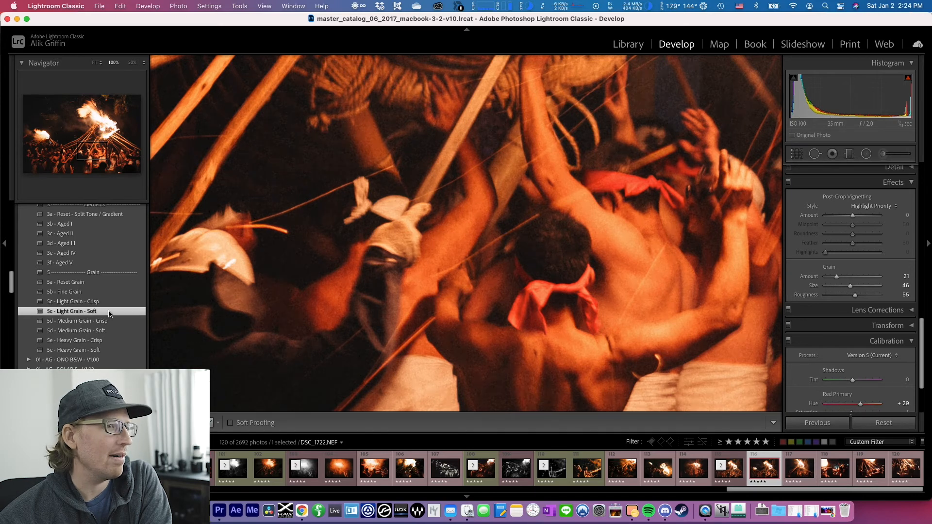
Try the Medium Grain - Crisp, Medium Grain - Soft and Heavy Grain - Crisp presets, ending with Heavy Grain - Soft applied
{"action": "left_click", "coordinate": [101, 324]}
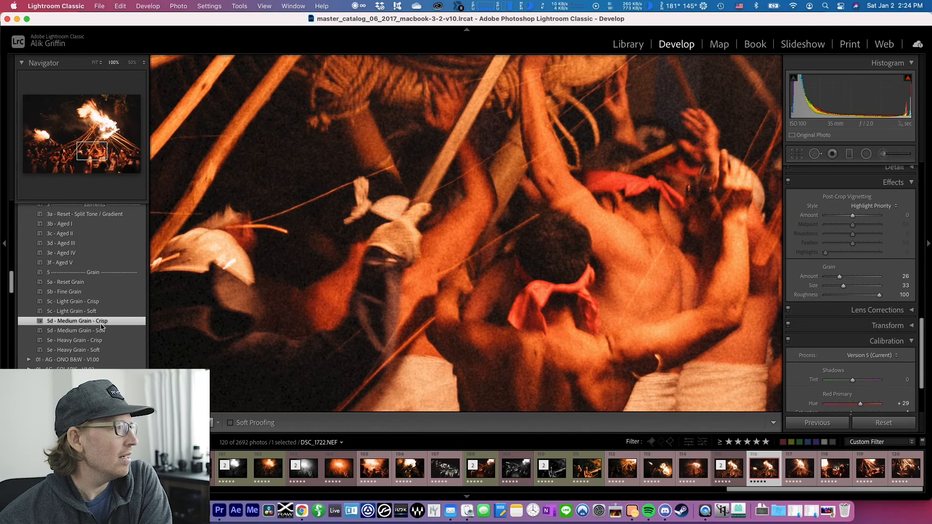
{"action": "left_click", "coordinate": [97, 332]}
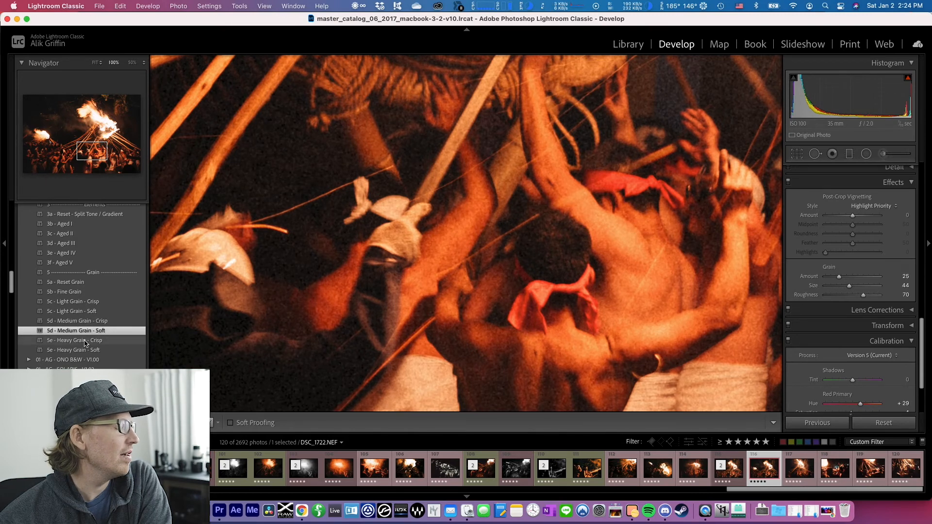
{"action": "left_click", "coordinate": [85, 341]}
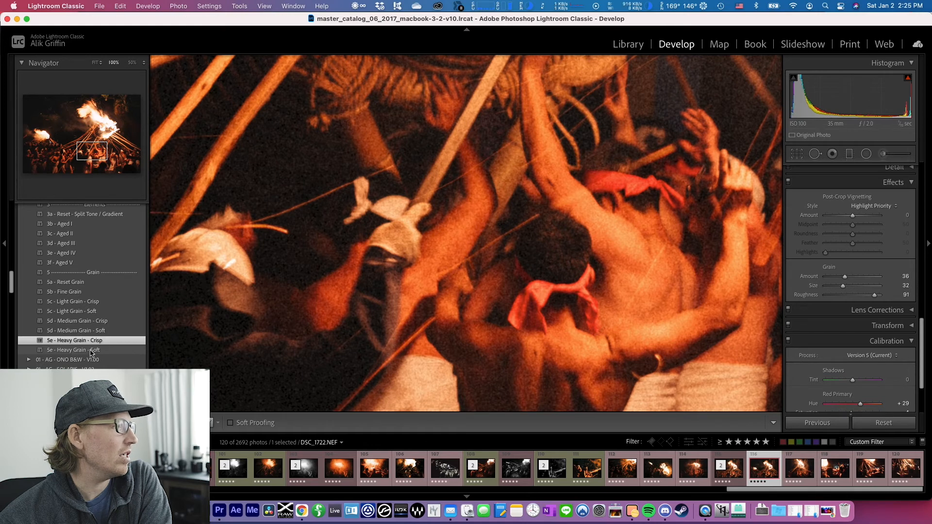
{"action": "left_click", "coordinate": [91, 351]}
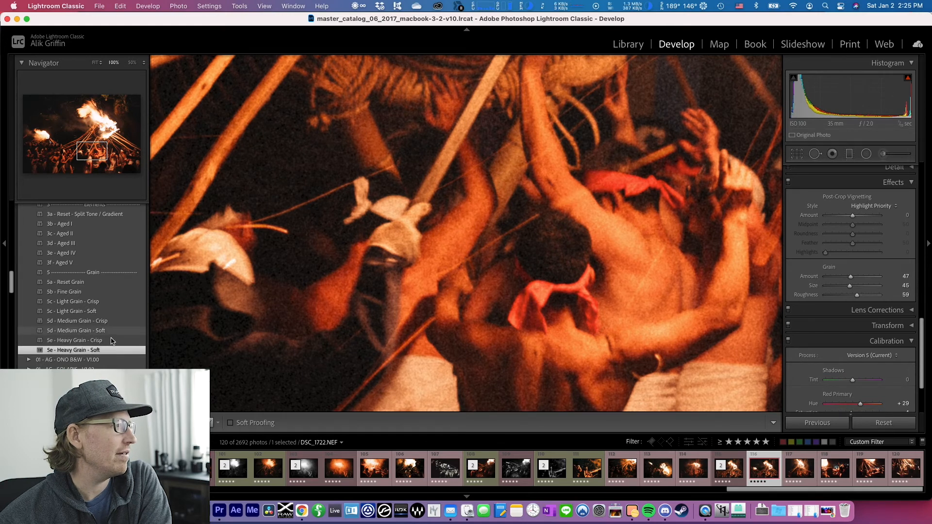
{"action": "scroll", "coordinate": [93, 335], "scroll_direction": "up", "scroll_amount": 5}
{"action": "scroll", "coordinate": [85, 284], "scroll_direction": "down", "scroll_amount": 6}
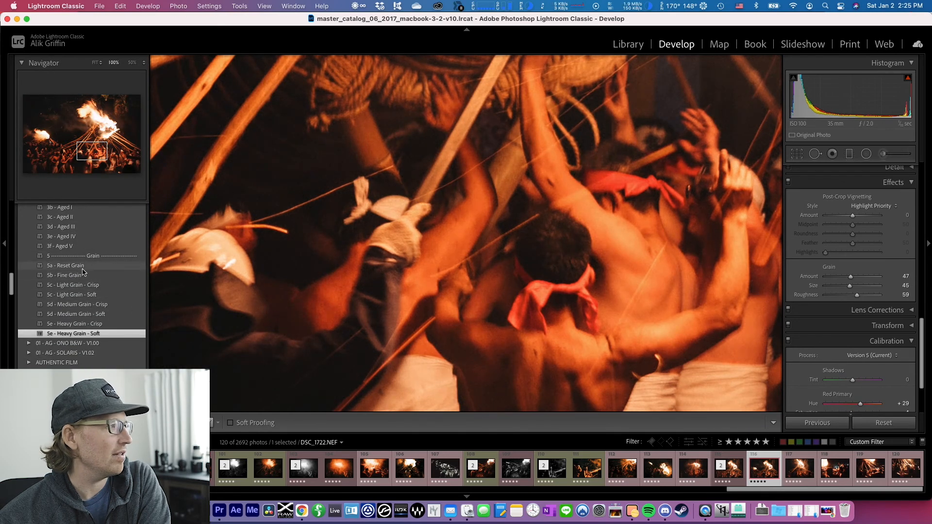
{"action": "scroll", "coordinate": [85, 287], "scroll_direction": "up", "scroll_amount": 7}
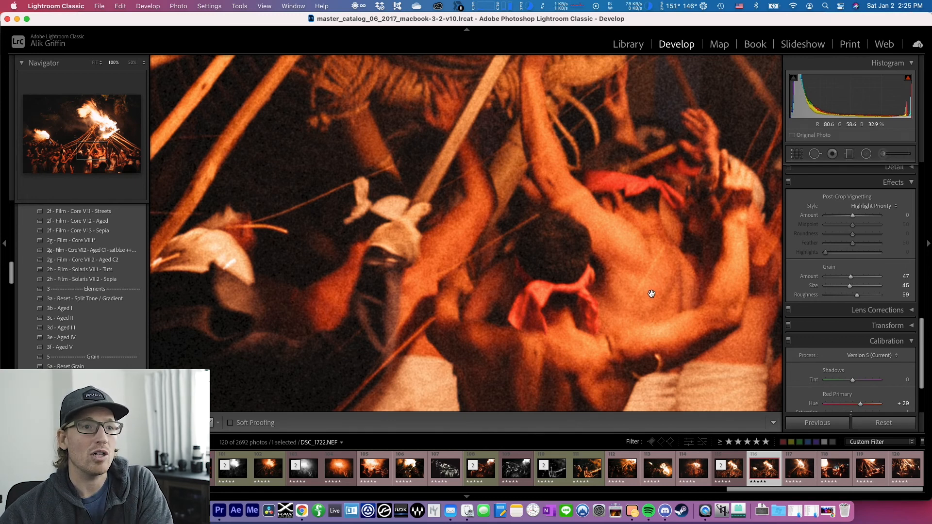
{"action": "left_click_drag", "start_coordinate": [598, 248], "coordinate": [532, 288]}
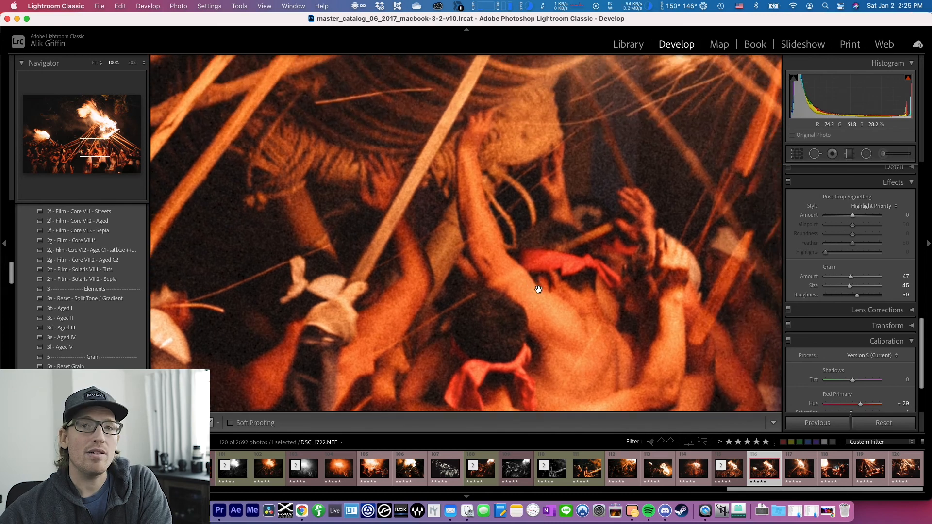